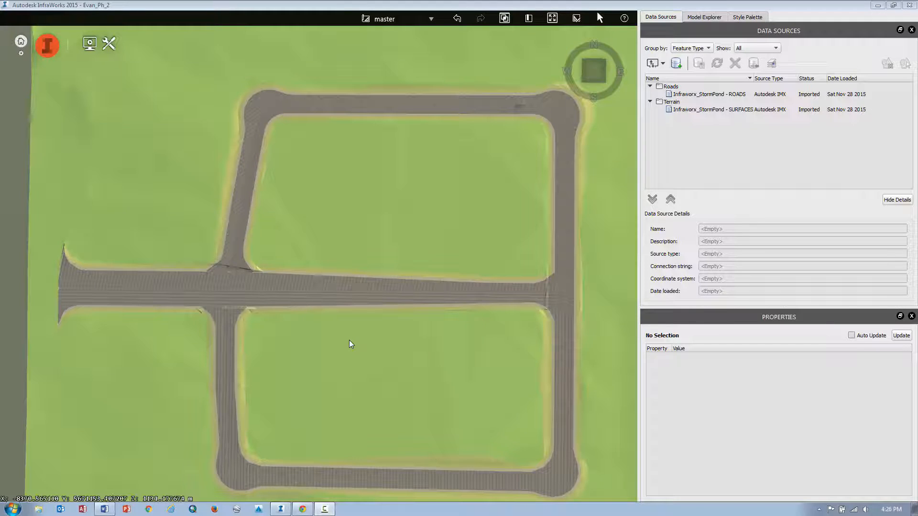
scroll(334, 351, down, 2)
scroll(284, 349, up, 4)
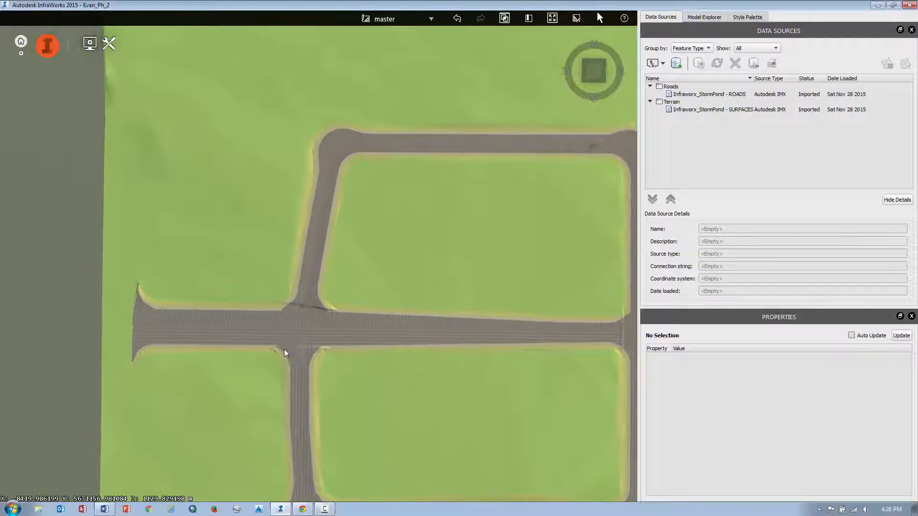
scroll(308, 317, up, 3)
scroll(291, 310, up, 3)
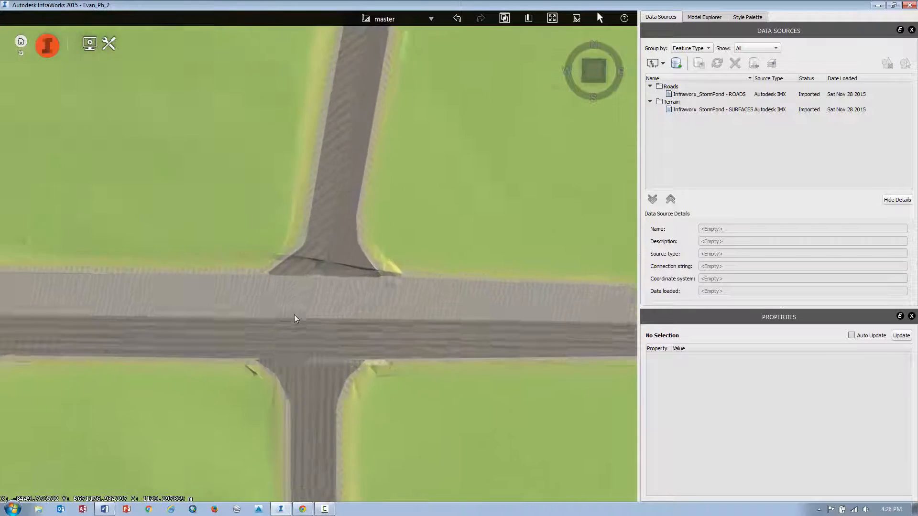
scroll(294, 315, up, 3)
- Inspect the rough T-intersection from several angles, then reset to the north-up site overview
middle_drag(321, 274, 438, 160)
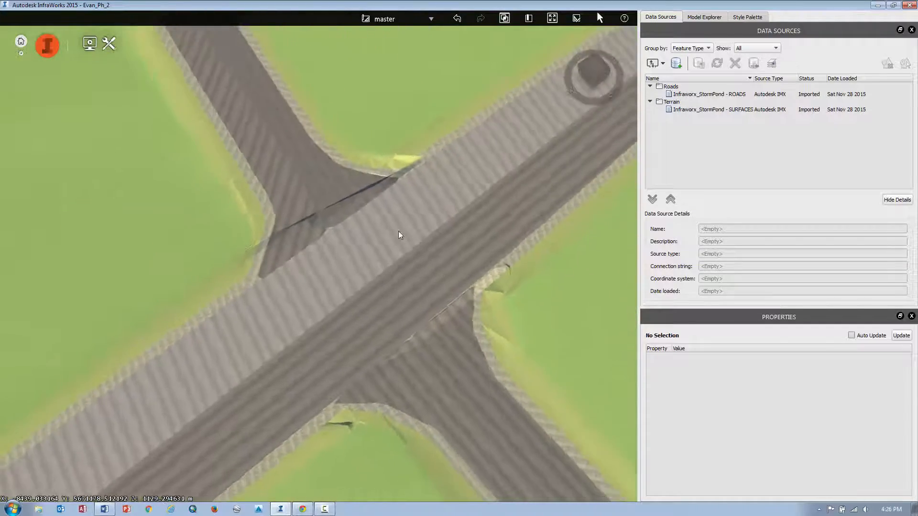
mouse_move(344, 213)
middle_down()
mouse_move(317, 253)
mouse_move(360, 255)
mouse_move(282, 252)
mouse_move(335, 258)
mouse_move(344, 239)
mouse_move(336, 260)
mouse_move(222, 273)
mouse_move(212, 333)
mouse_move(360, 248)
mouse_move(335, 371)
middle_up()
scroll(387, 281, down, 3)
scroll(372, 270, down, 3)
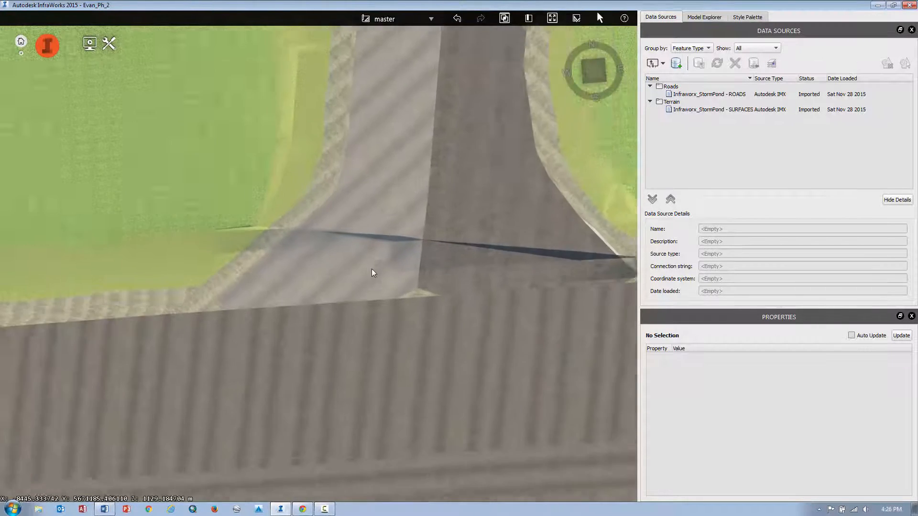
scroll(348, 267, down, 3)
mouse_move(347, 266)
middle_down()
mouse_move(452, 277)
mouse_move(249, 272)
mouse_move(383, 278)
middle_up()
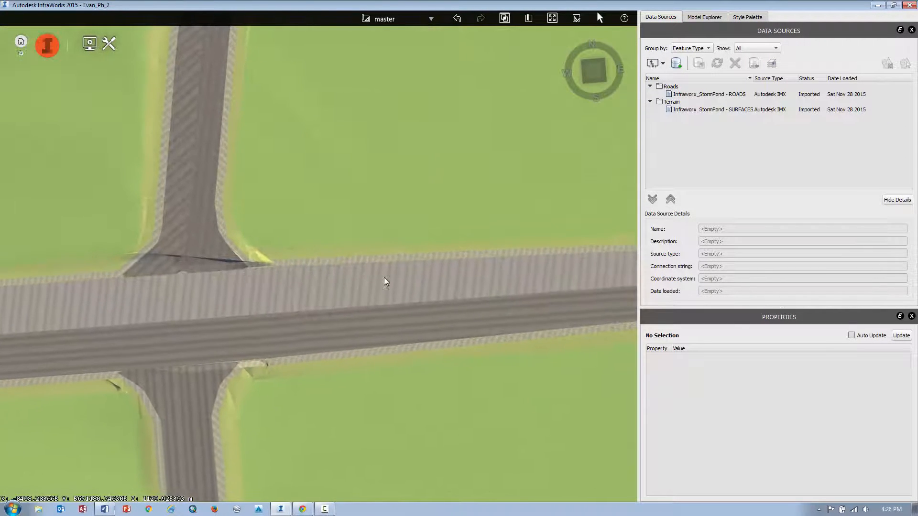
scroll(393, 296, up, 2)
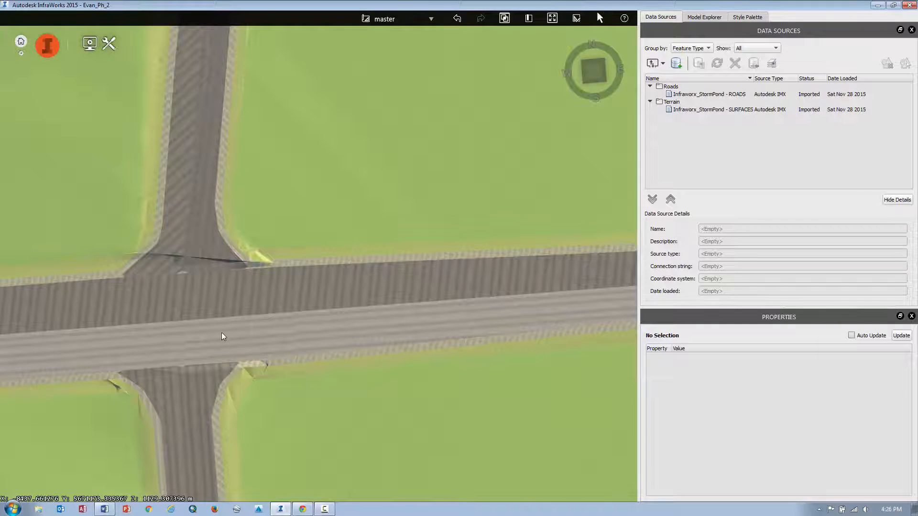
middle_drag(221, 332, 273, 347)
scroll(273, 347, down, 2)
scroll(296, 356, up, 2)
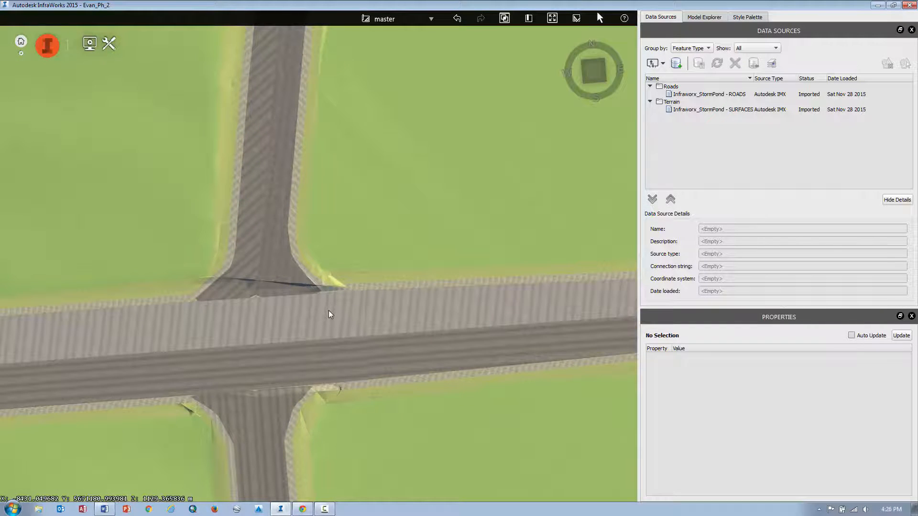
scroll(329, 314, down, 2)
scroll(324, 320, down, 2)
scroll(342, 290, down, 2)
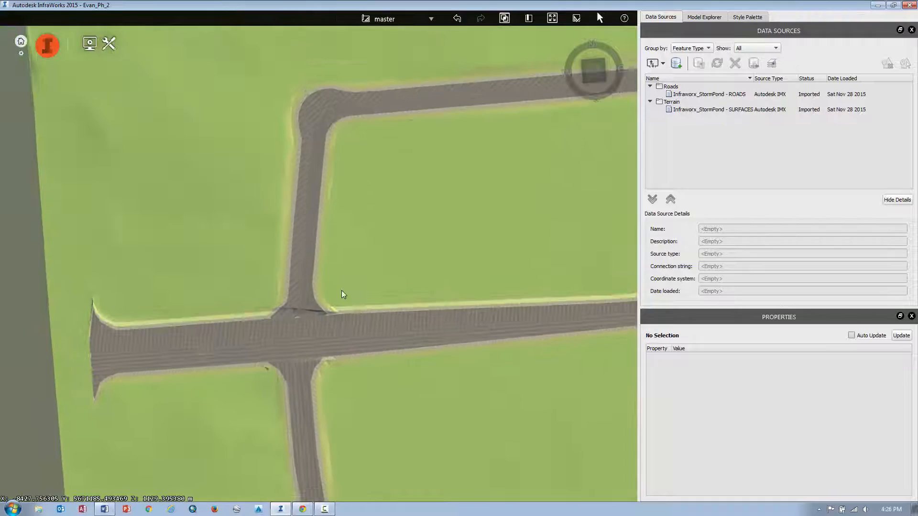
scroll(306, 229, up, 2)
scroll(306, 229, down, 3)
scroll(189, 515, up, 3)
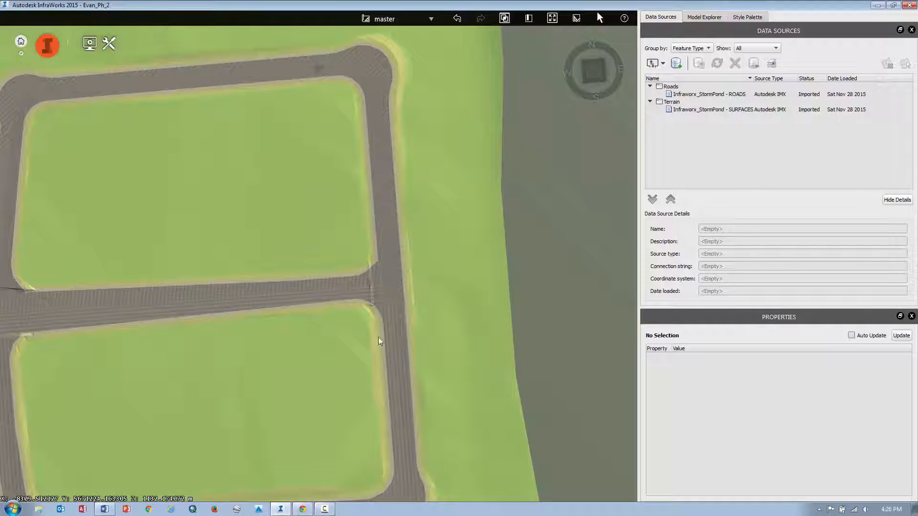
right_click(374, 312)
click(348, 339)
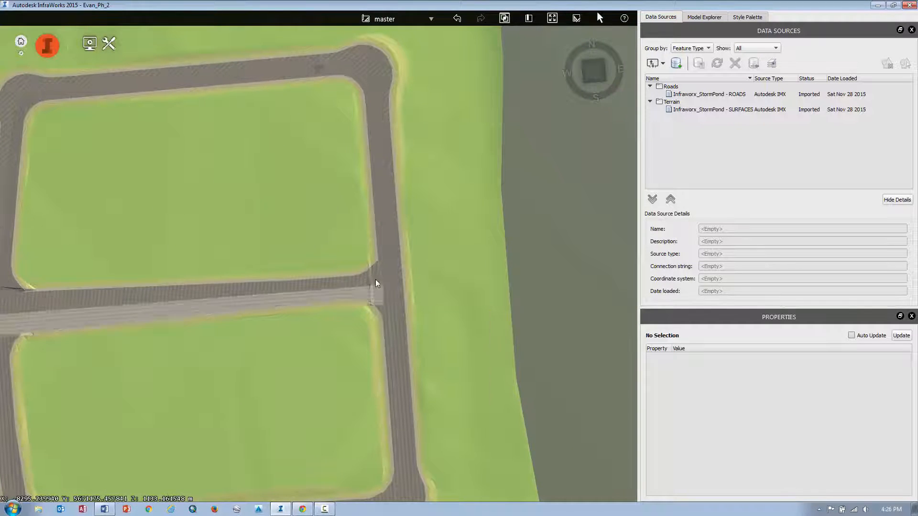
scroll(369, 284, up, 4)
scroll(352, 273, down, 3)
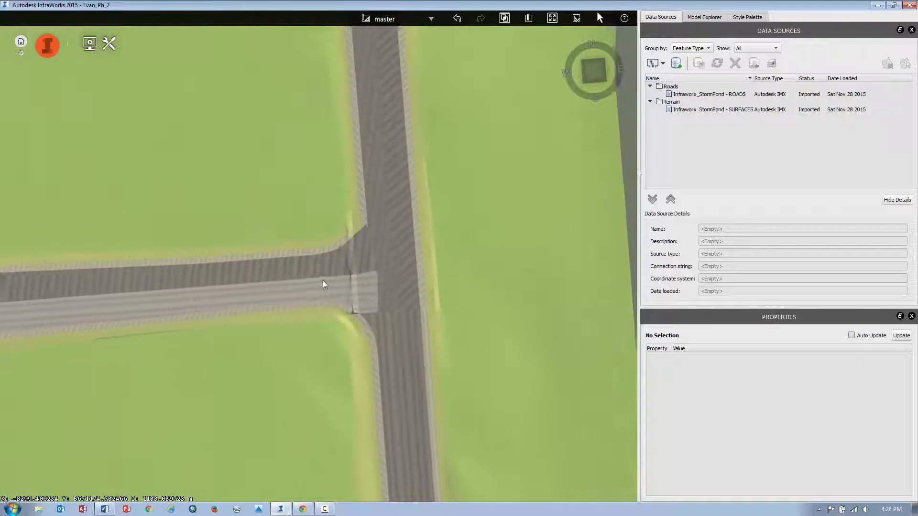
mouse_move(495, 281)
middle_down()
mouse_move(174, 280)
mouse_move(330, 394)
middle_up()
scroll(215, 285, up, 3)
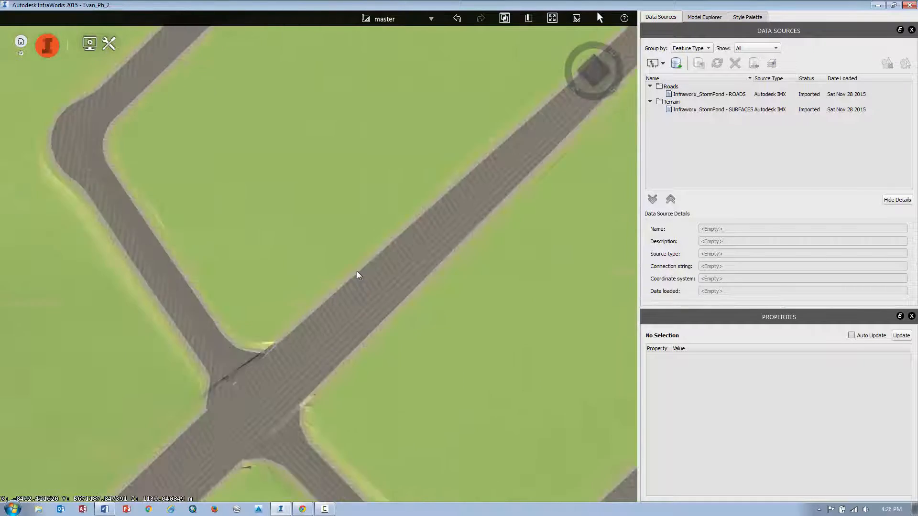
scroll(219, 426, up, 3)
scroll(235, 427, down, 1)
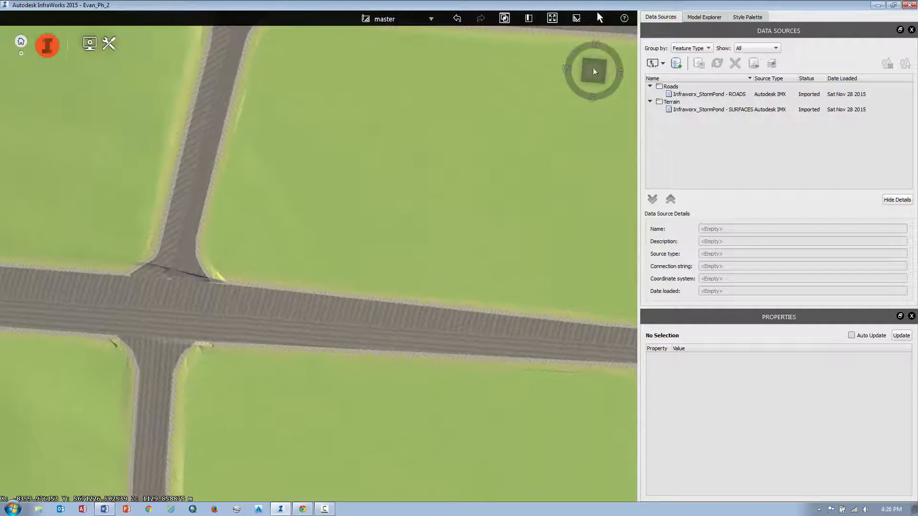
click(631, 38)
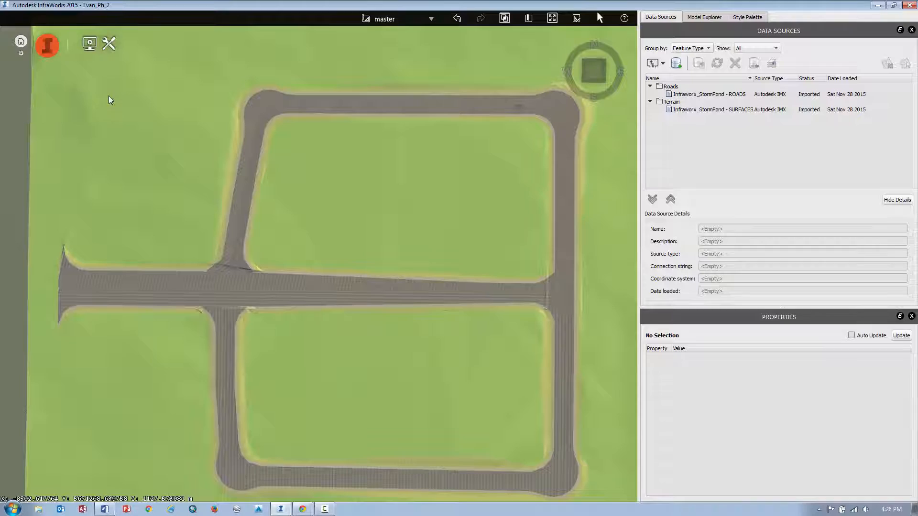
- Switch the main toolset to Create conceptual design features
click(47, 47)
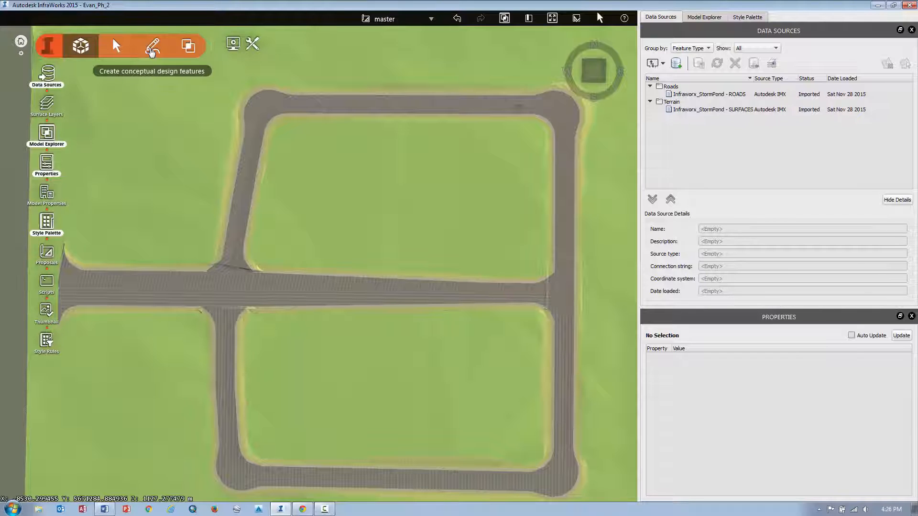
click(152, 48)
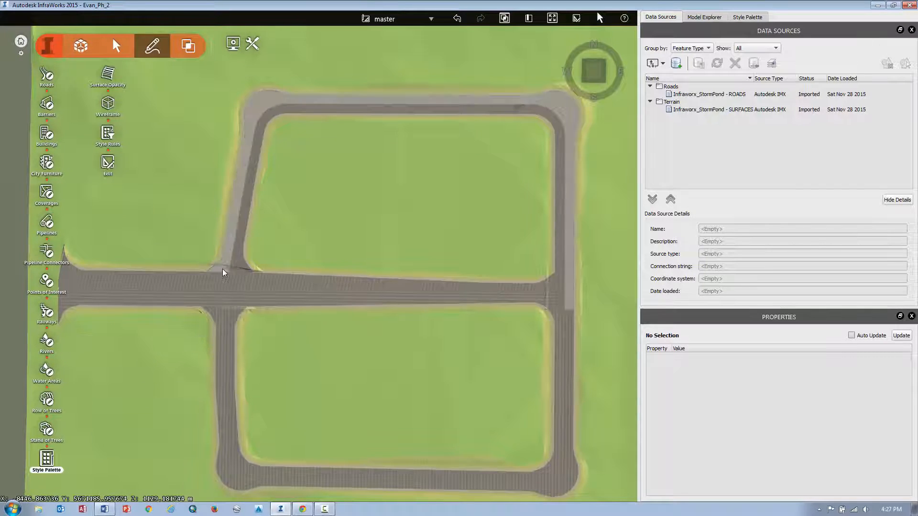
scroll(223, 271, up, 3)
scroll(237, 272, up, 3)
scroll(251, 275, up, 3)
scroll(262, 276, up, 3)
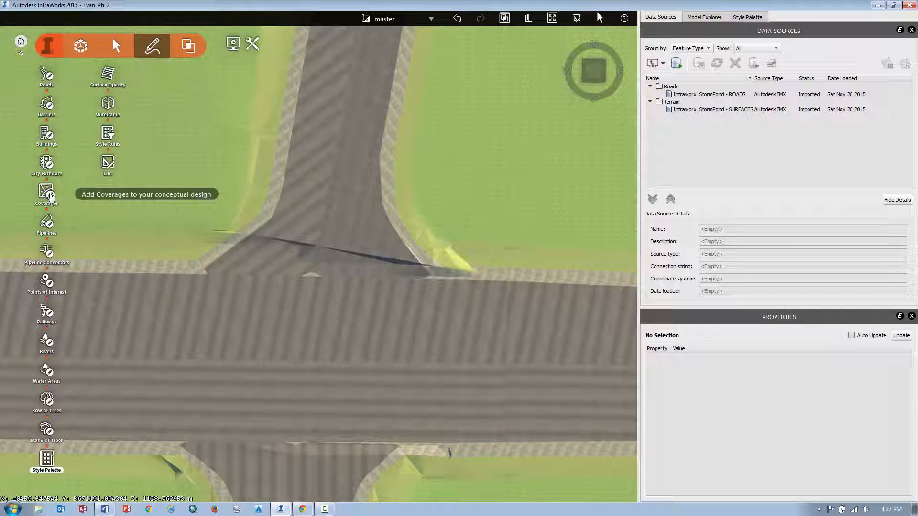
- Start a new coverage using the Restricted Area style, positioned over the rough junction
click(51, 196)
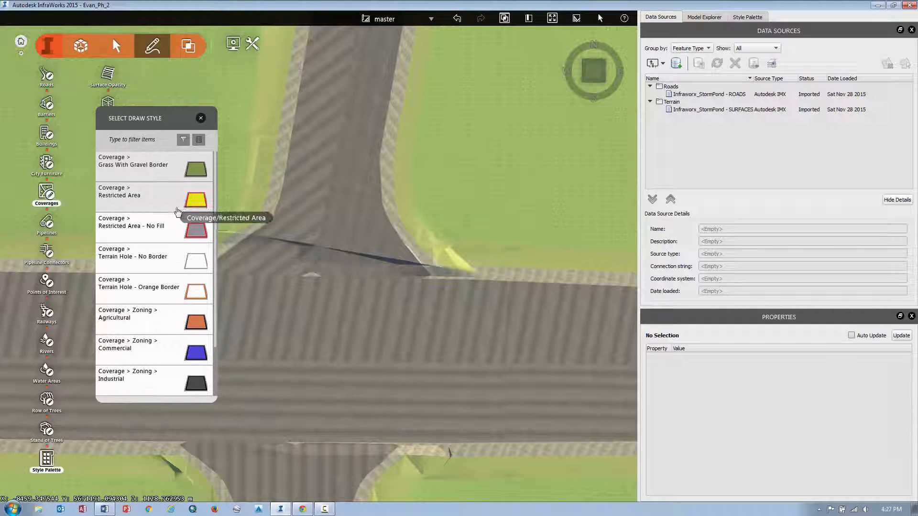
click(142, 204)
middle_drag(310, 250, 414, 246)
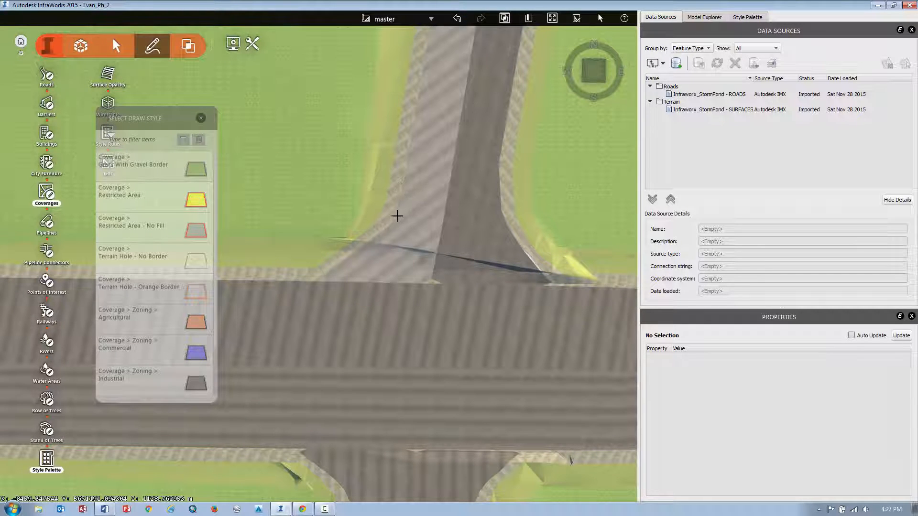
- Draw a four-corner coverage polygon filling the intersection's triangular corner and finish it
click(397, 217)
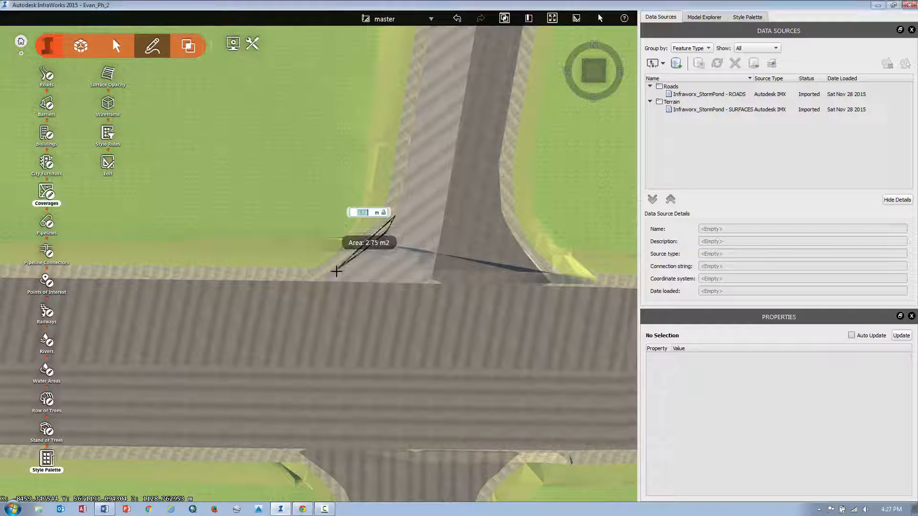
click(309, 296)
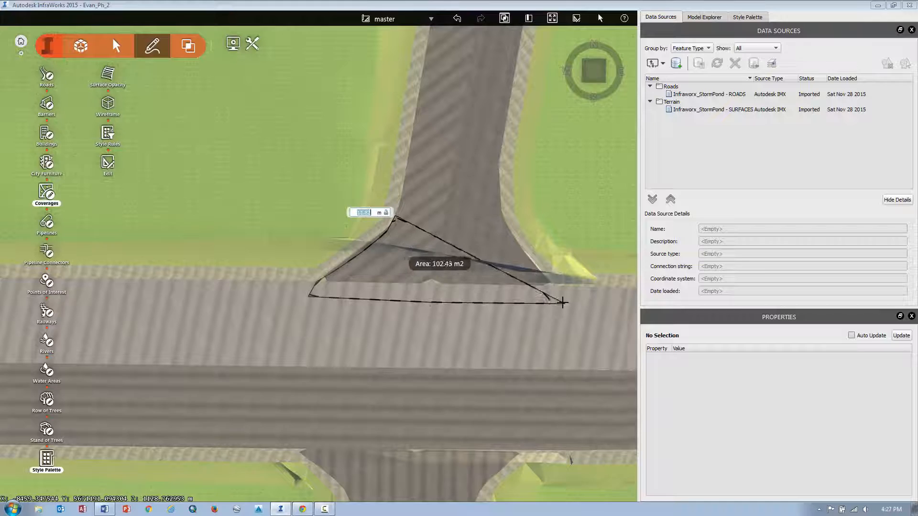
click(574, 295)
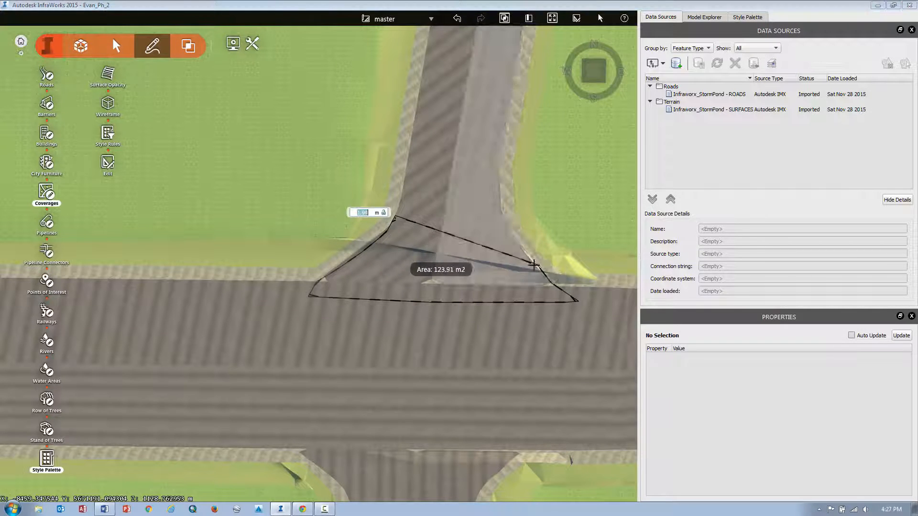
click(515, 246)
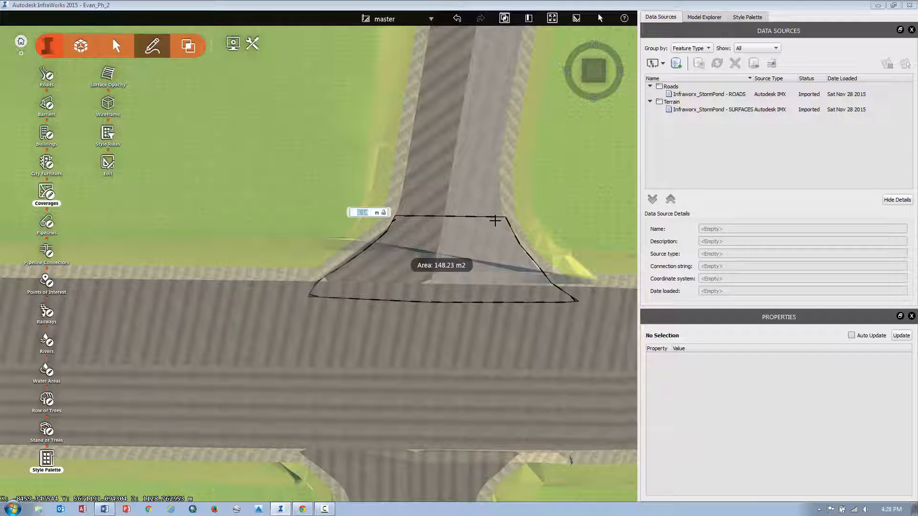
double_click(495, 221)
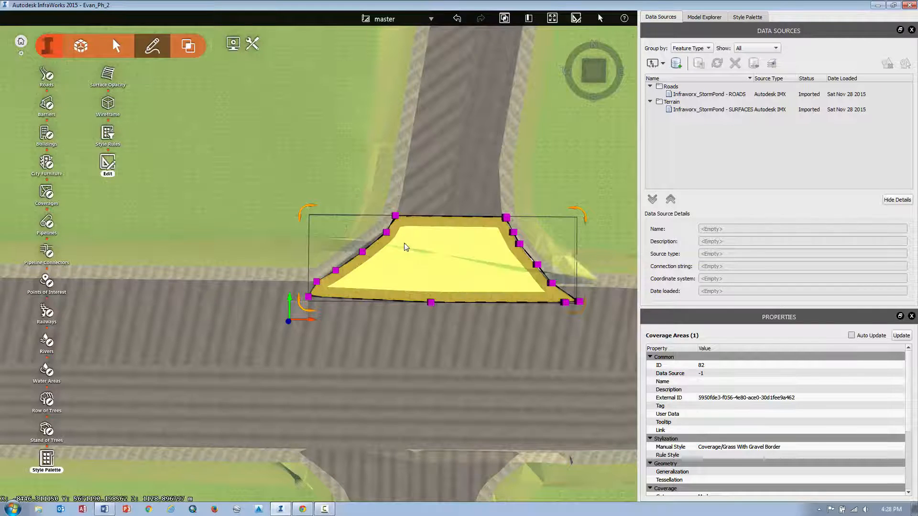
- Re-enter Edit Mode on the coverage polygon and bring up its Shape Terrain option
click(340, 200)
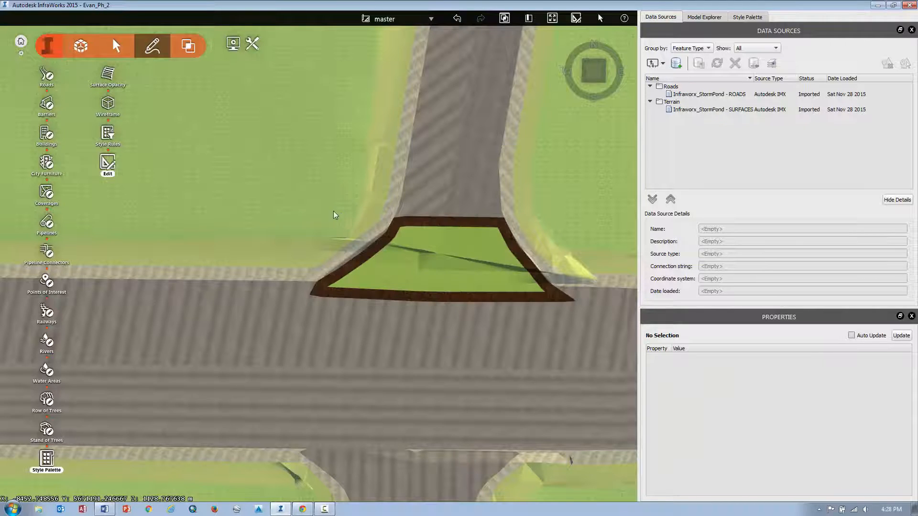
right_click(332, 208)
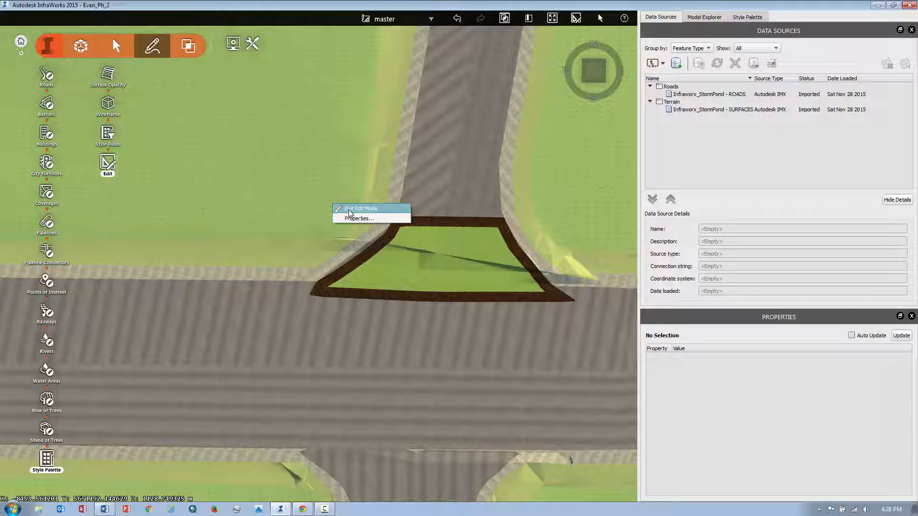
click(403, 259)
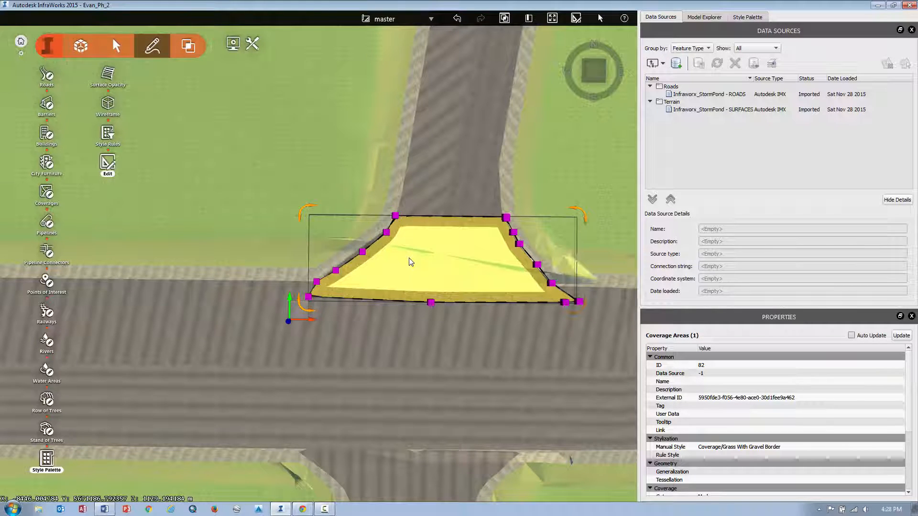
right_click(411, 261)
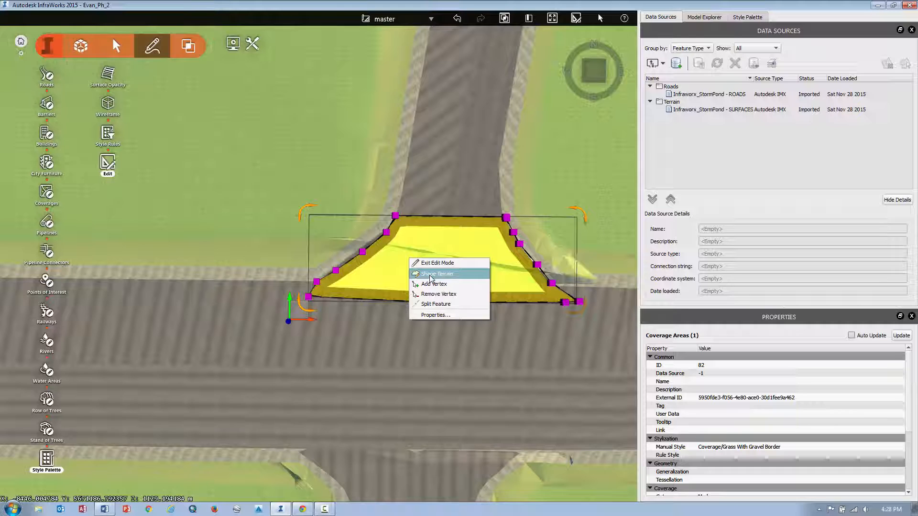
- Shape the terrain to the coverage and commit it at a single flat elevation via the vertical gizmo
click(436, 274)
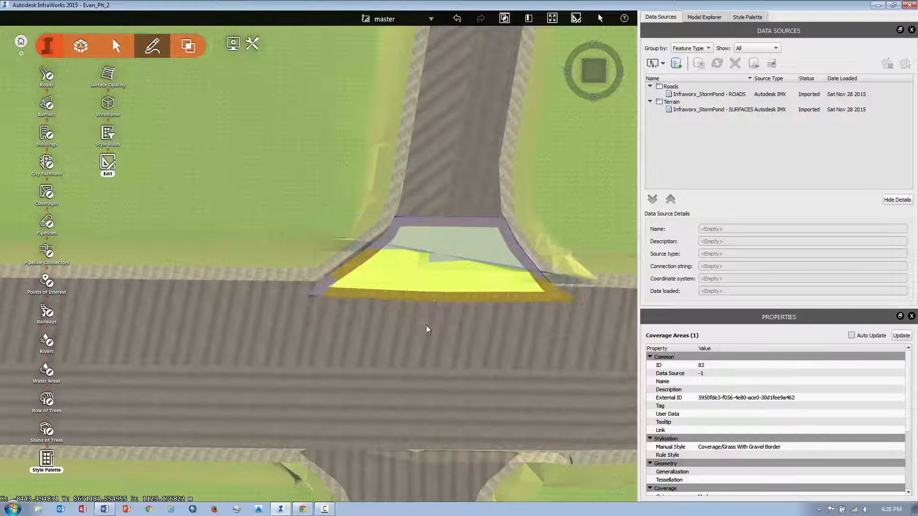
mouse_move(432, 338)
right_down()
mouse_move(442, 268)
mouse_move(440, 280)
mouse_move(427, 248)
right_up()
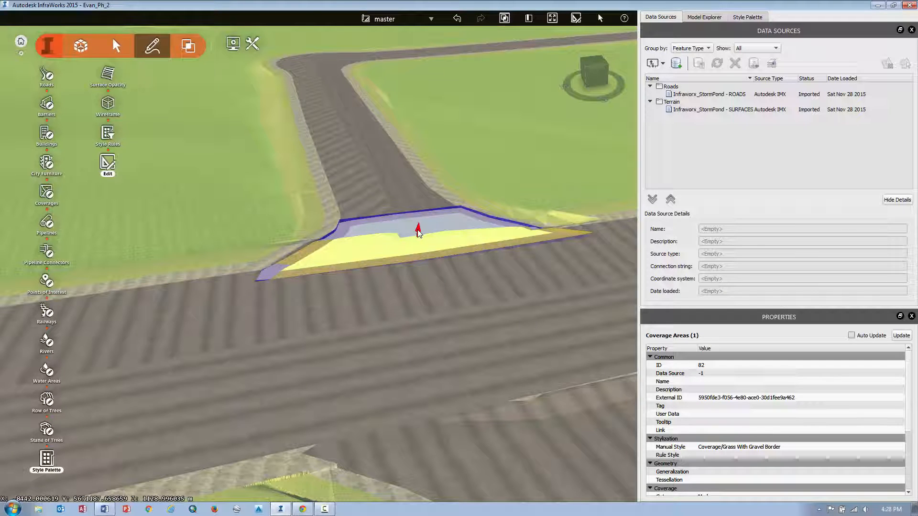
mouse_move(419, 231)
mouse_down()
mouse_move(420, 218)
mouse_move(420, 236)
mouse_up()
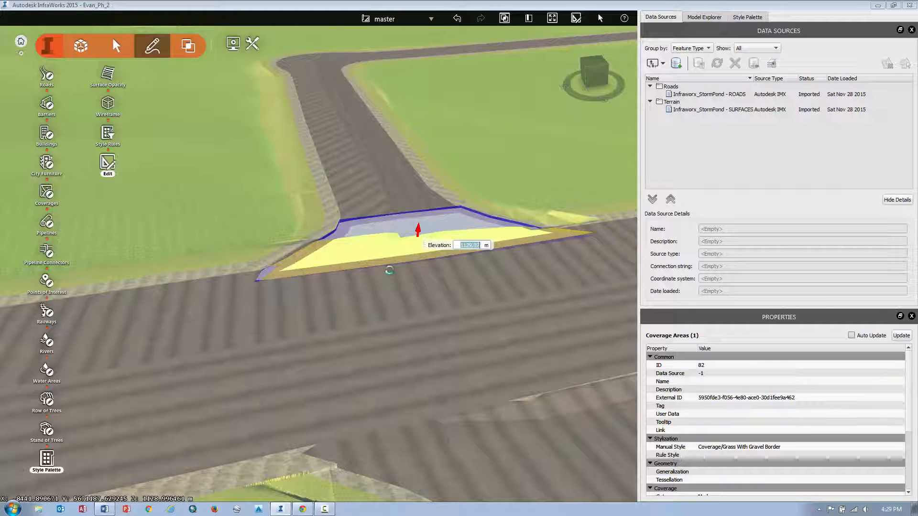
key(Return)
scroll(422, 305, up, 3)
- Deselect the finished grass-and-gravel patch and bring up the Exit Edit Mode option
mouse_move(422, 305)
shift+middle_down()
mouse_move(314, 285)
mouse_move(326, 252)
mouse_move(204, 286)
mouse_move(322, 402)
mouse_move(367, 379)
shift+middle_up()
scroll(314, 284, up, 3)
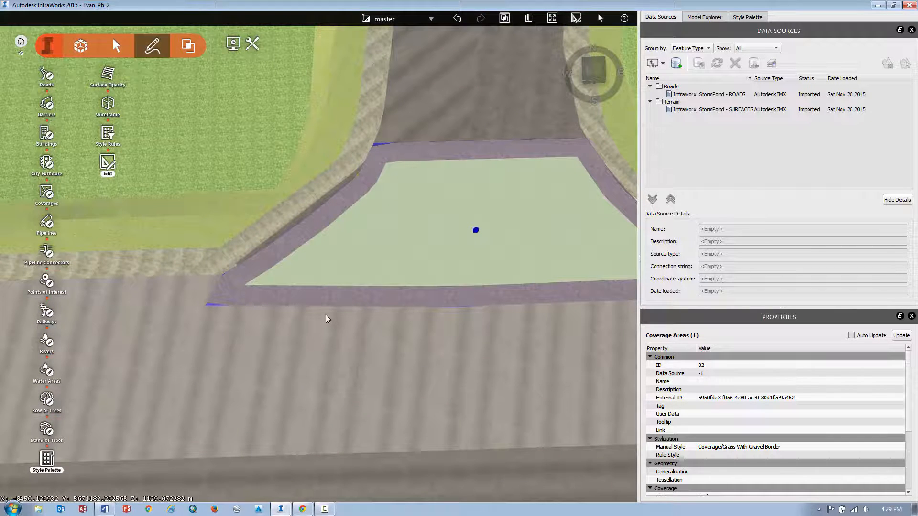
click(326, 318)
right_click(374, 221)
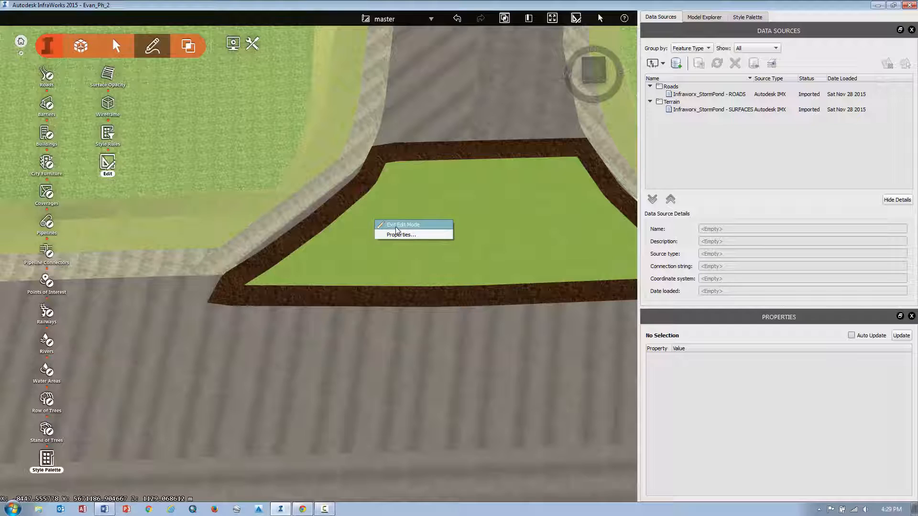
- Leave Edit Mode and bring up the Style Palette catalogs
click(396, 227)
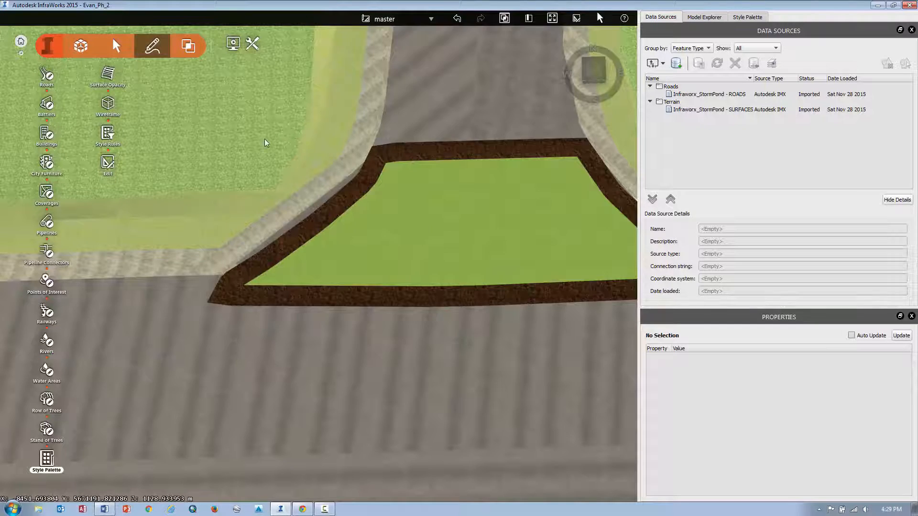
right_drag(265, 139, 261, 166)
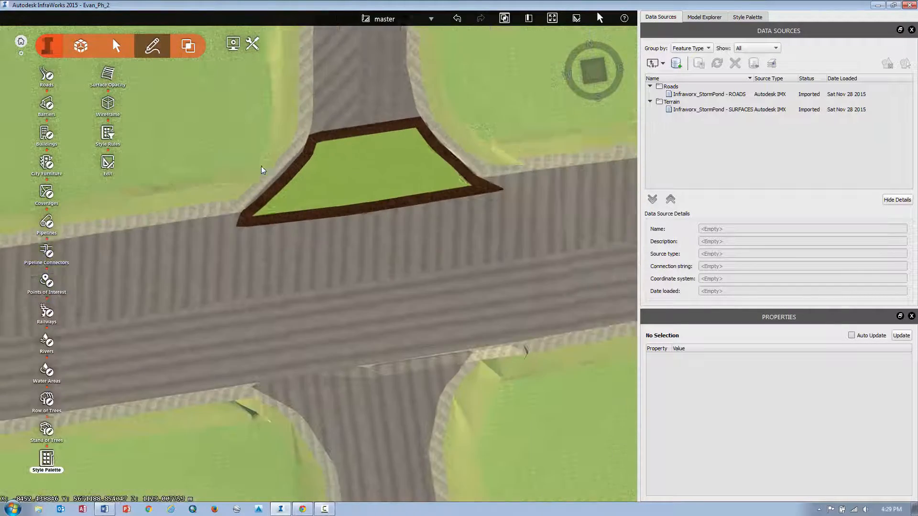
scroll(261, 166, down, 3)
scroll(320, 267, up, 3)
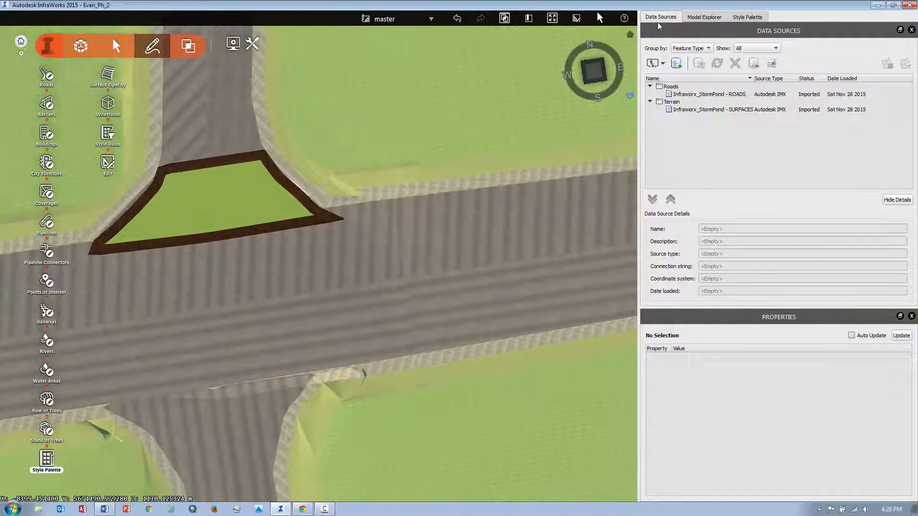
click(743, 17)
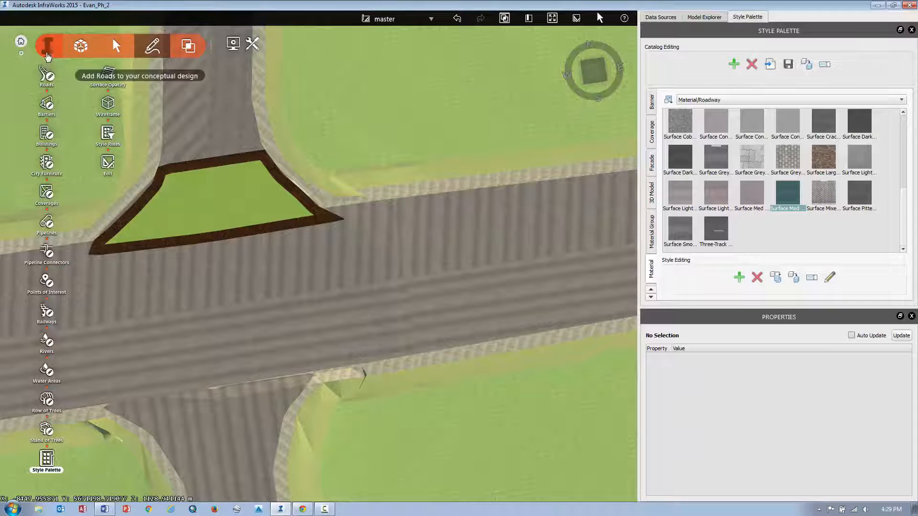
click(81, 48)
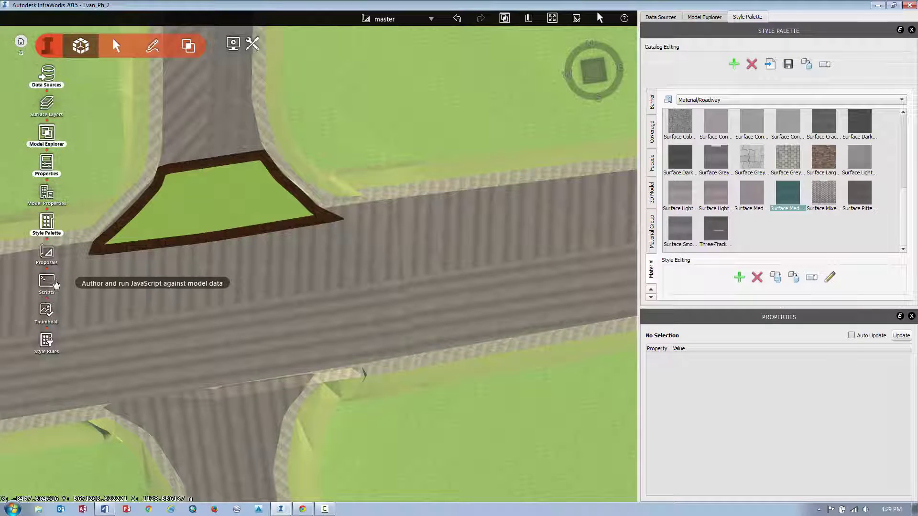
click(46, 224)
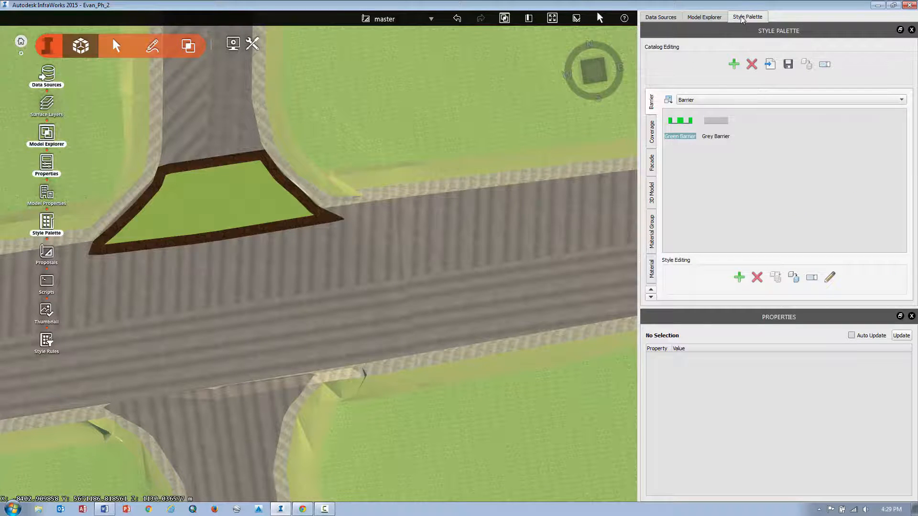
- Apply the Roadway Surface Med Grey Asphalt material to the coverage so it blends into the pavement
click(653, 136)
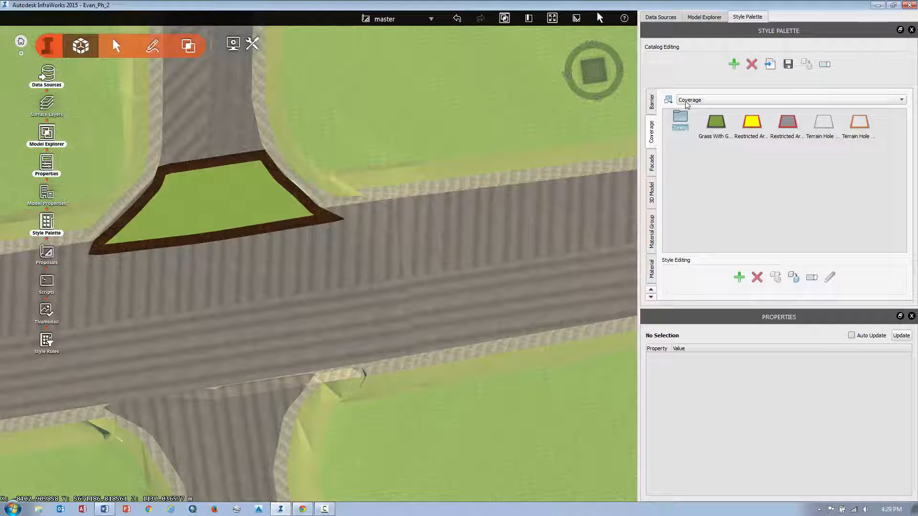
click(652, 268)
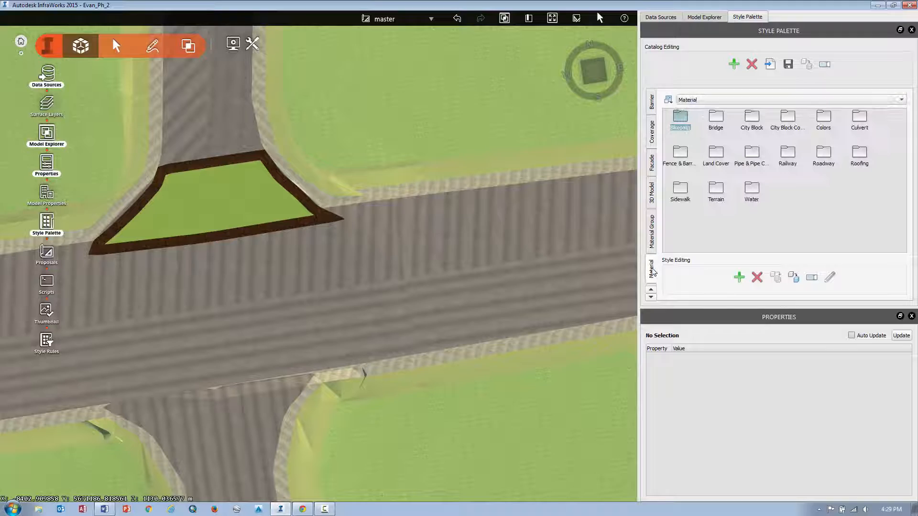
double_click(825, 154)
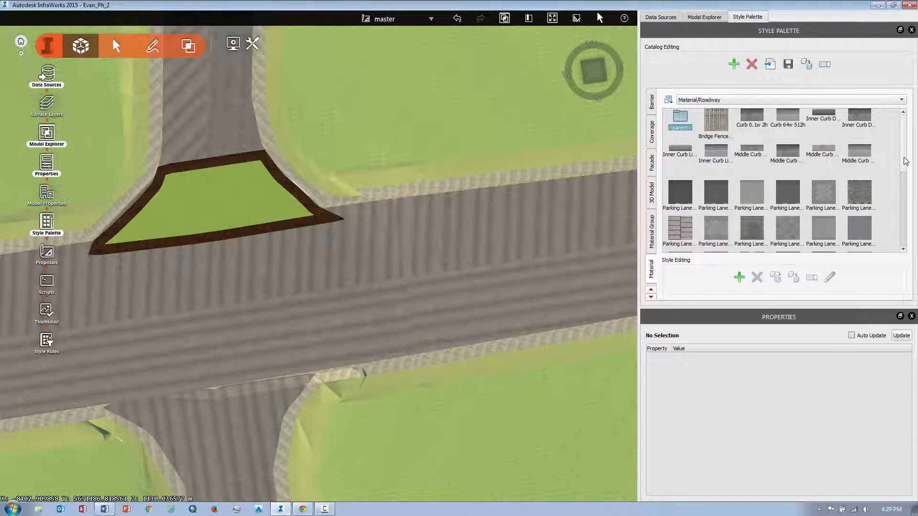
drag(906, 161, 908, 228)
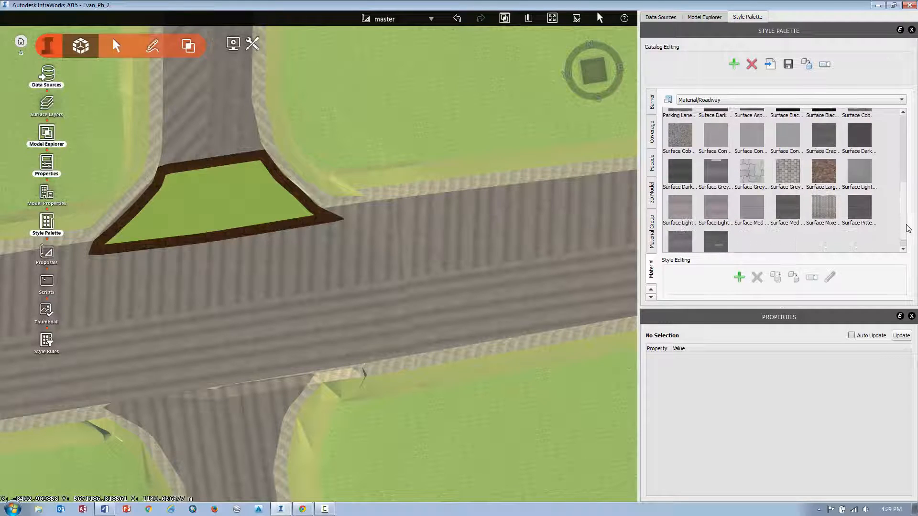
drag(787, 209, 231, 184)
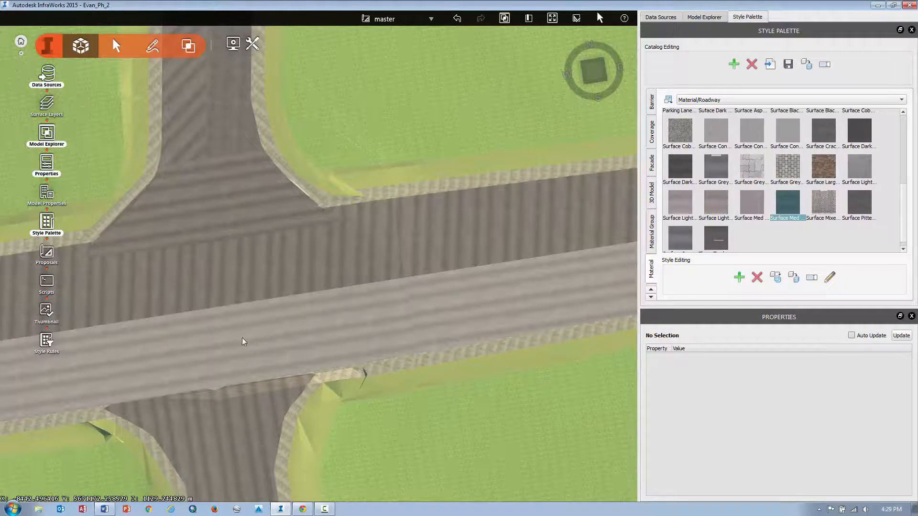
mouse_move(241, 338)
right_down()
mouse_move(363, 225)
mouse_move(299, 305)
right_up()
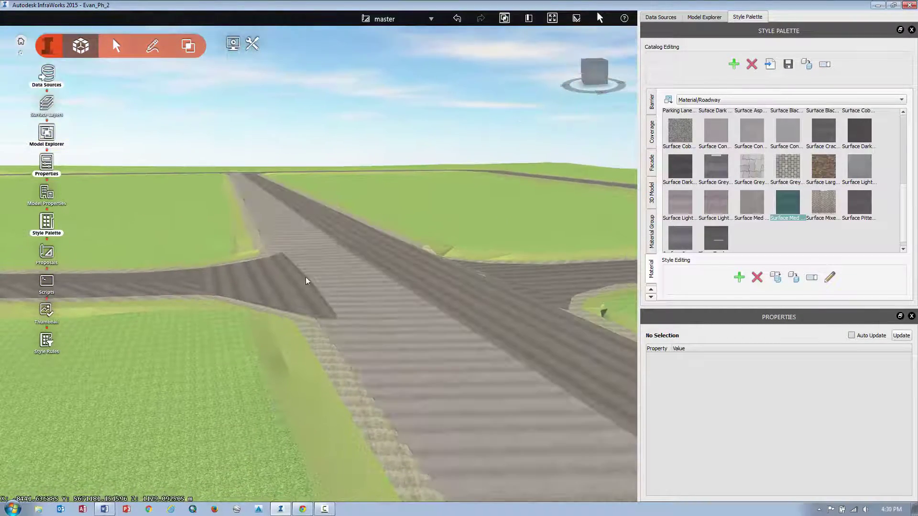
click(300, 305)
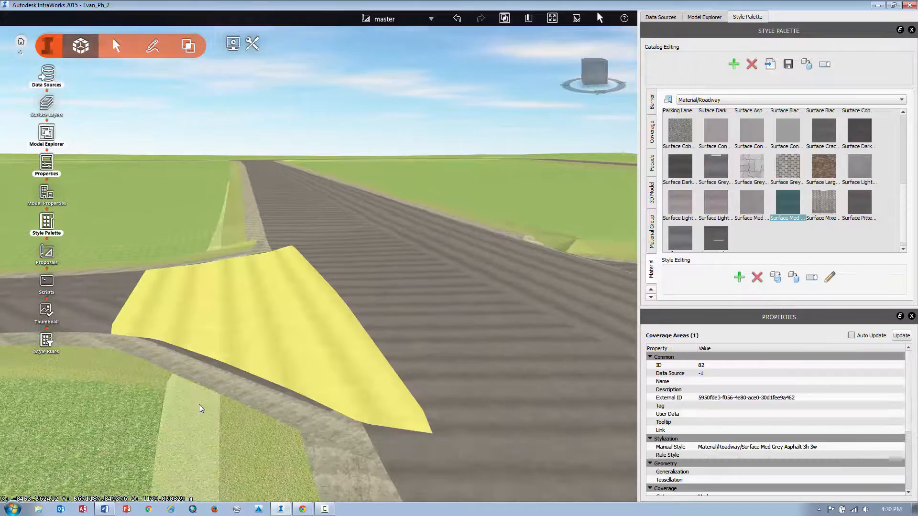
click(132, 416)
mouse_move(133, 415)
right_down()
mouse_move(200, 388)
mouse_move(177, 413)
right_up()
drag(184, 411, 299, 356)
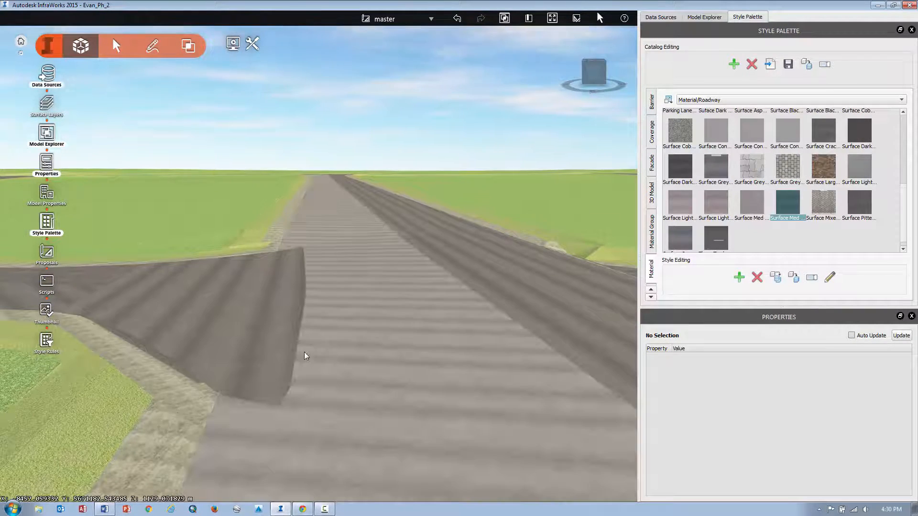